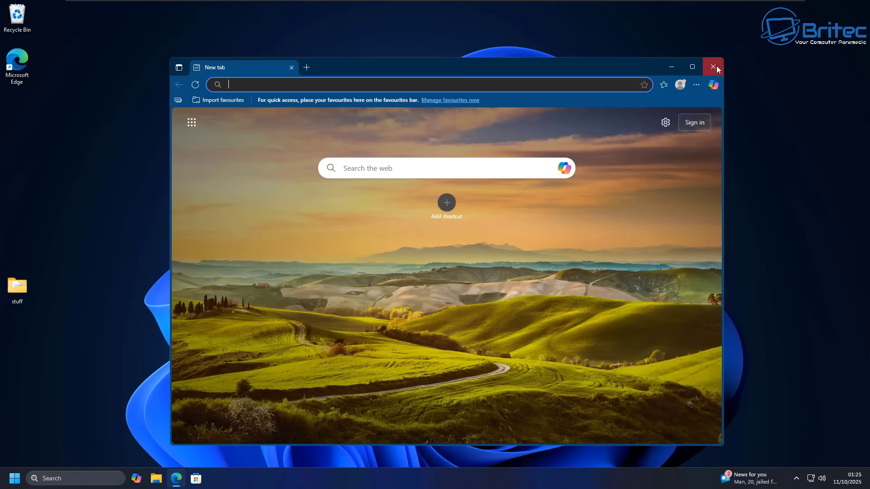
# - Close the Microsoft Edge browser window with its title-bar X
pyautogui.click(713, 67)
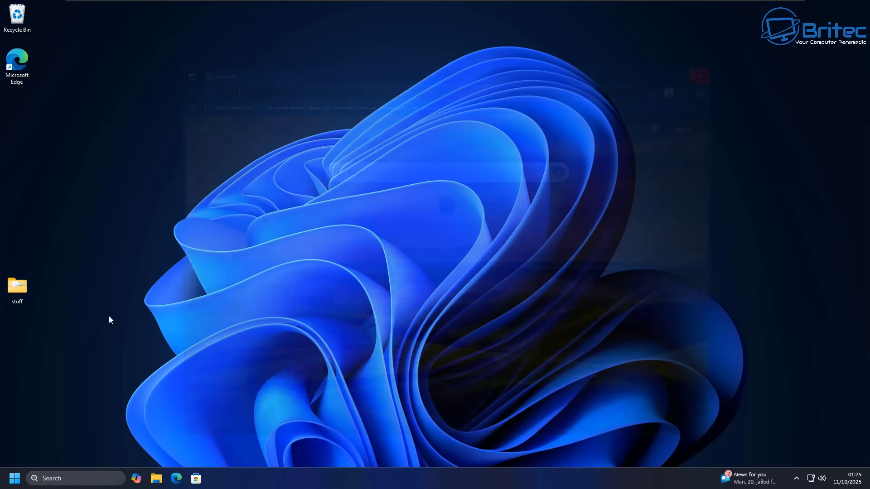
# - Open Windows Settings from Start and go to Apps > Installed apps
pyautogui.click(15, 483)
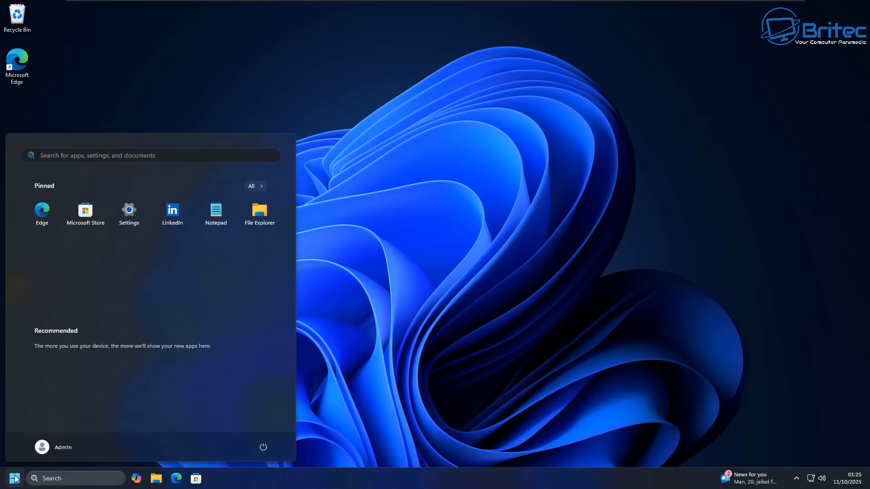
pyautogui.click(130, 210)
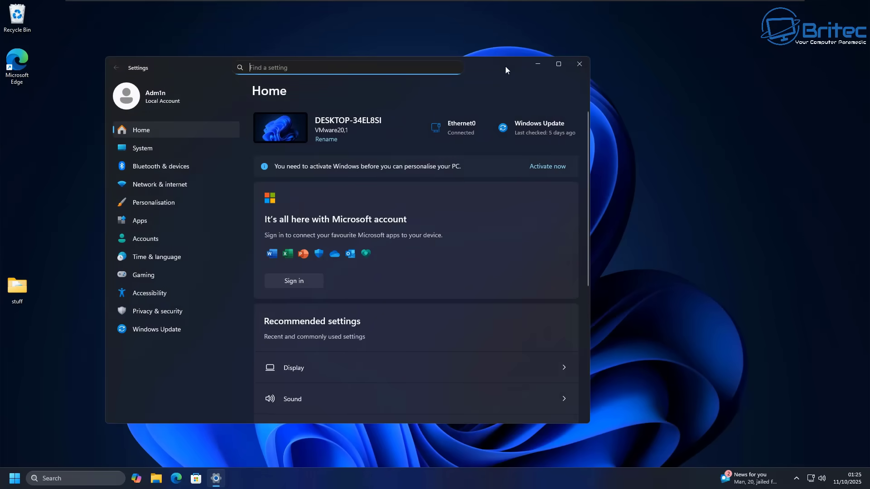
pyautogui.moveTo(505, 68); pyautogui.dragTo(590, 80)
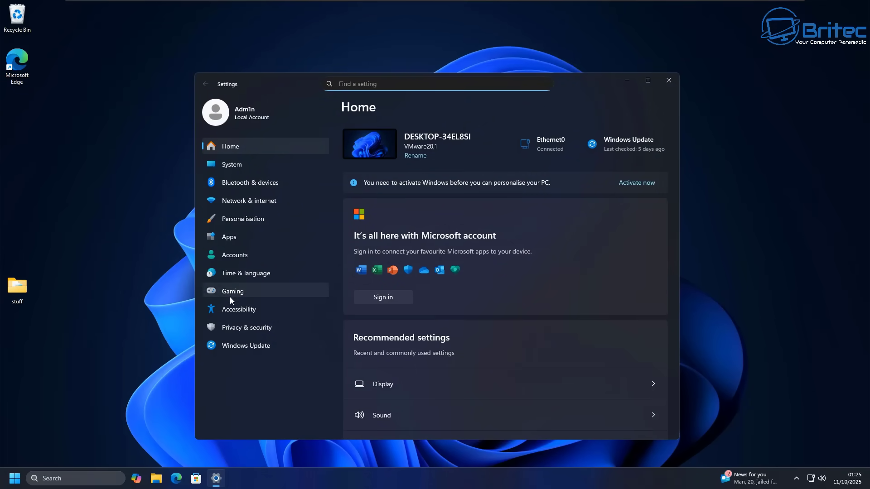
pyautogui.click(237, 237)
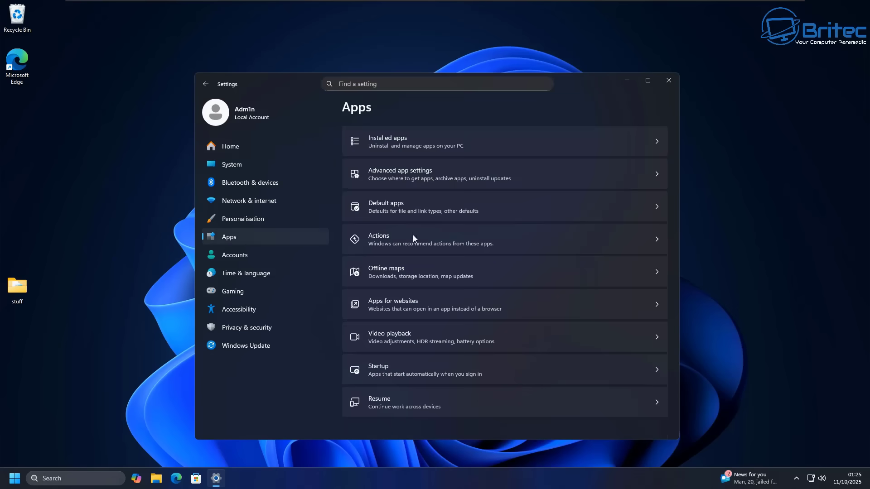
pyautogui.click(468, 146)
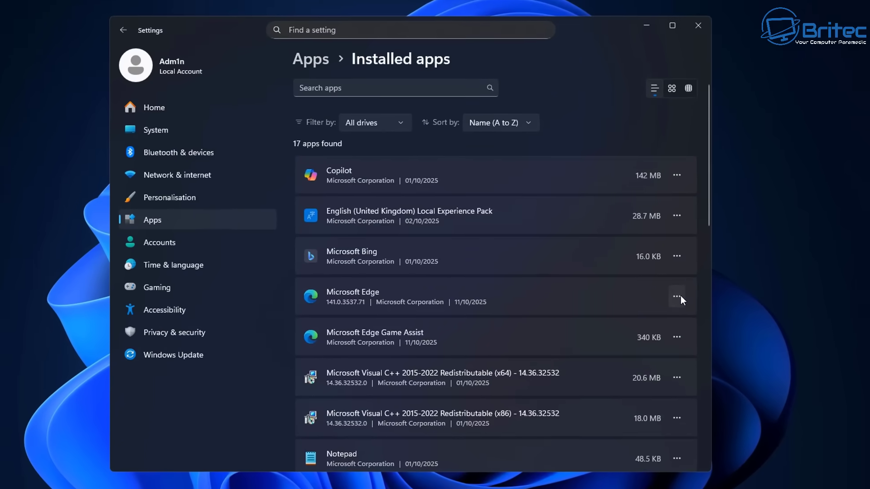
# - Check the options for Microsoft Edge and Edge Game Assist; Edge's Uninstall is greyed out
pyautogui.click(651, 299)
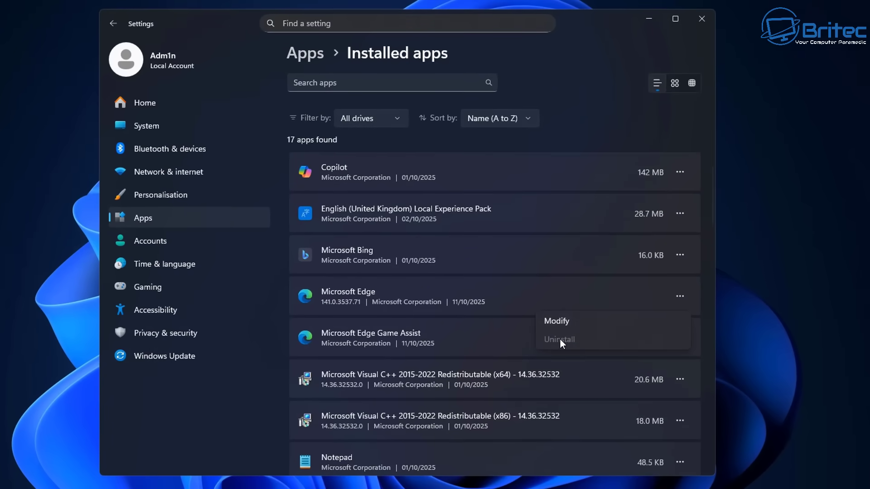
pyautogui.click(458, 337)
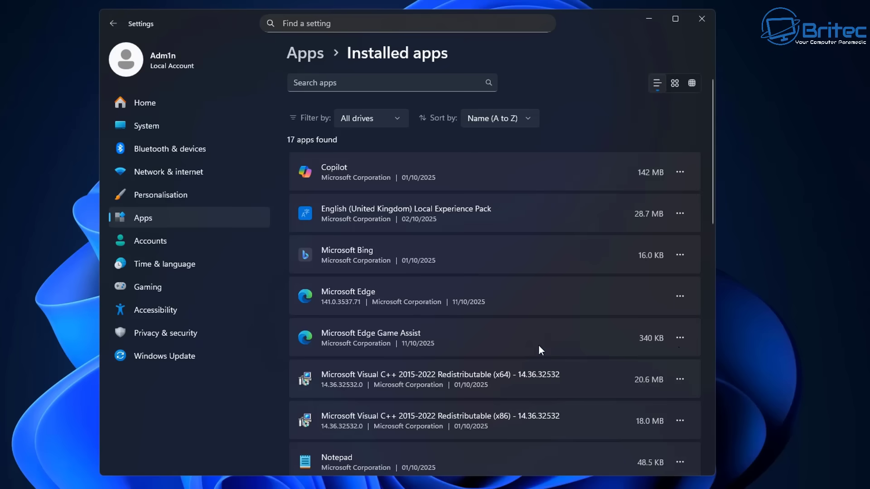
pyautogui.click(680, 337)
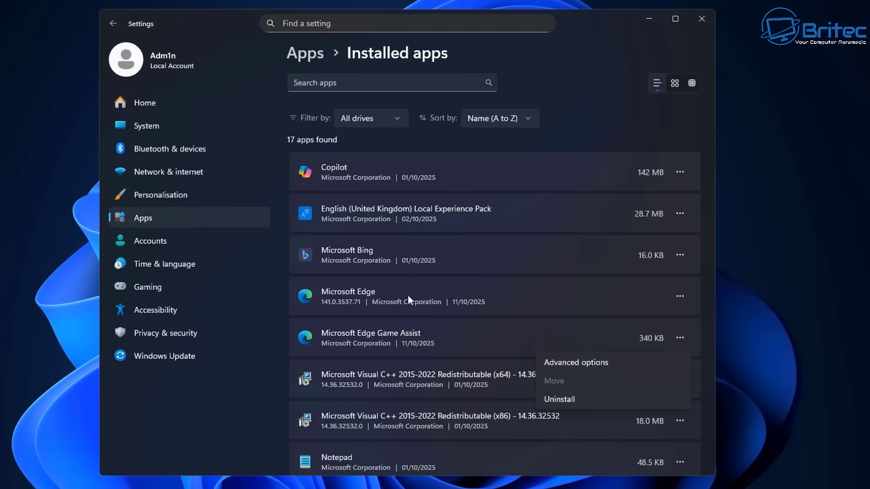
pyautogui.click(436, 339)
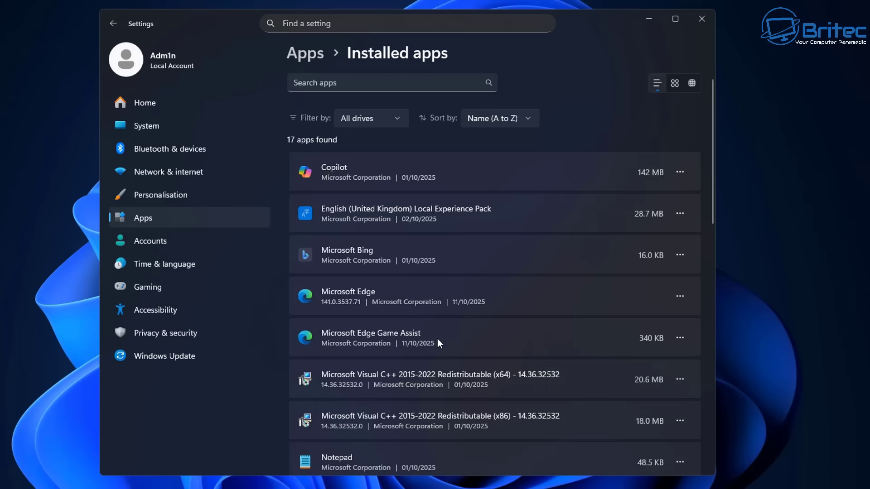
pyautogui.click(684, 296)
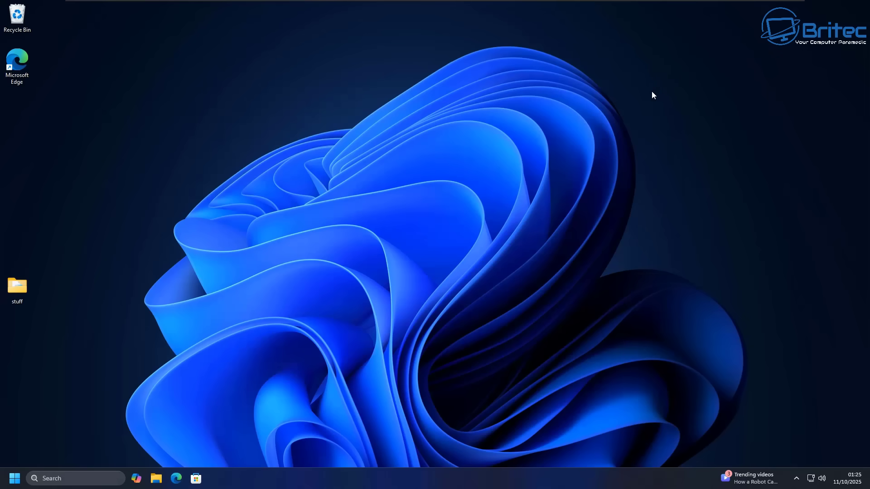
# - In the maximized Microsoft Store, search 'wintoys' and click Get on the Wintoys app
pyautogui.click(196, 479)
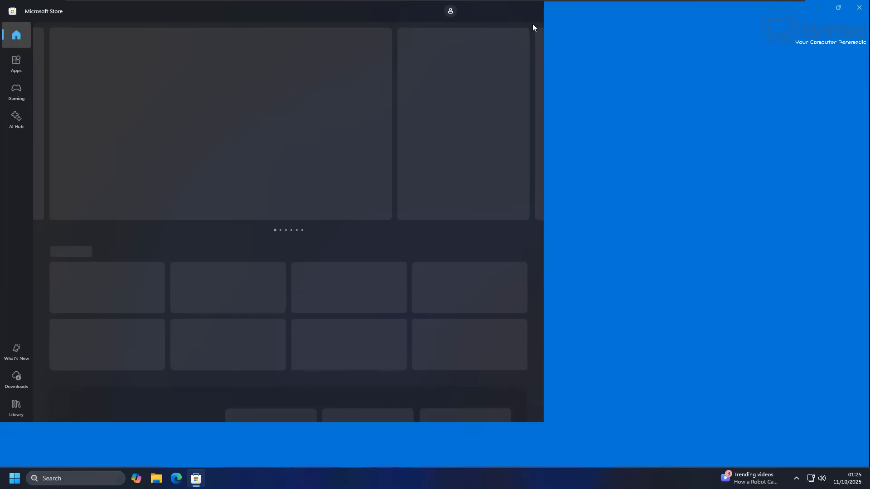
pyautogui.click(533, 23)
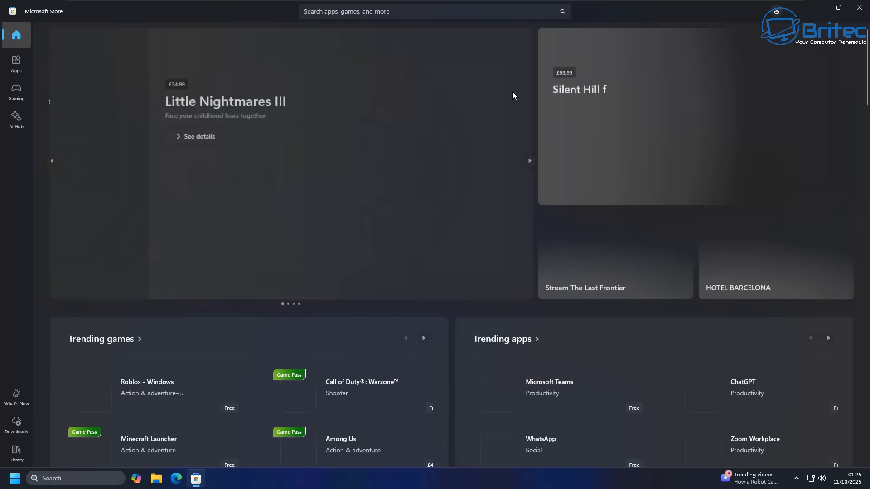
pyautogui.click(324, 12)
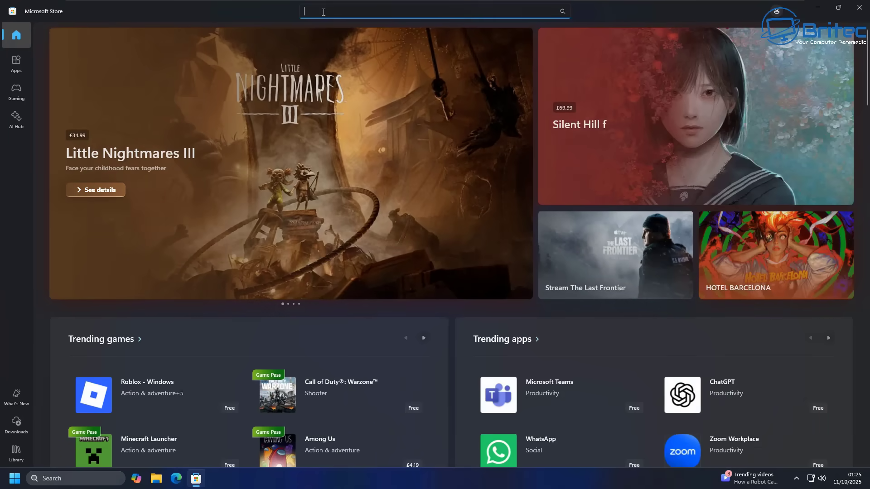
pyautogui.write('wintoy')
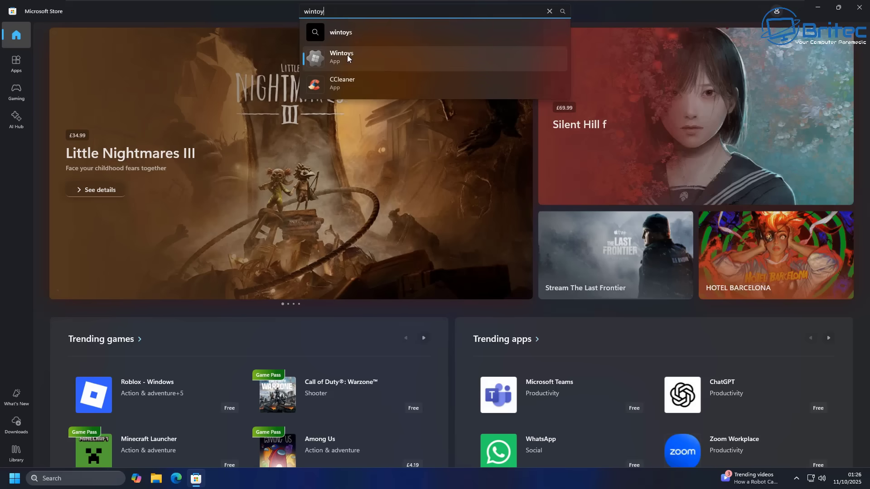
pyautogui.write('s')
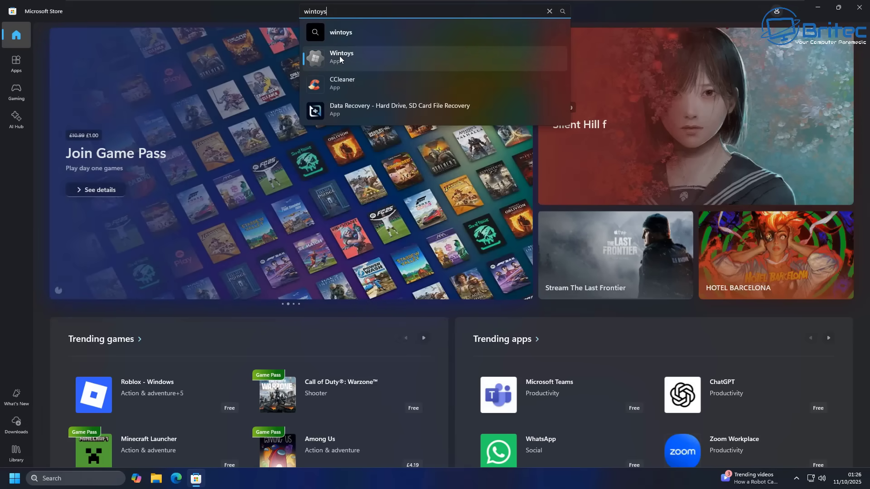
pyautogui.click(340, 53)
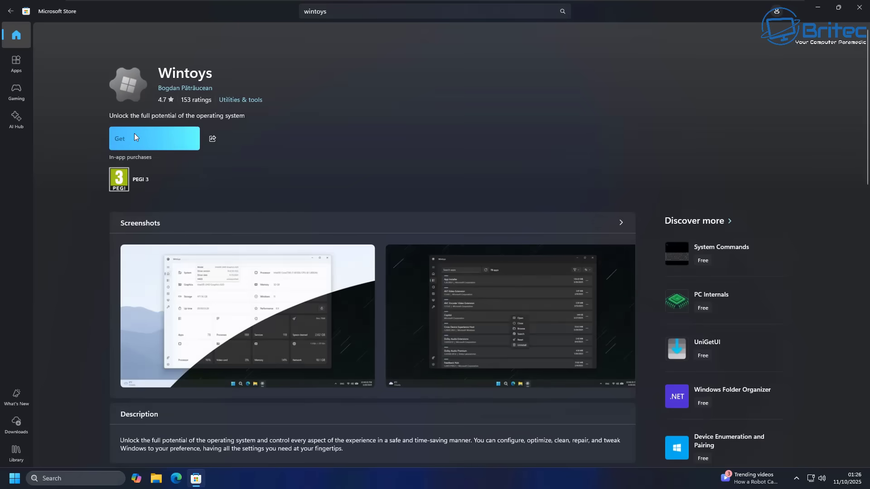
pyautogui.click(135, 137)
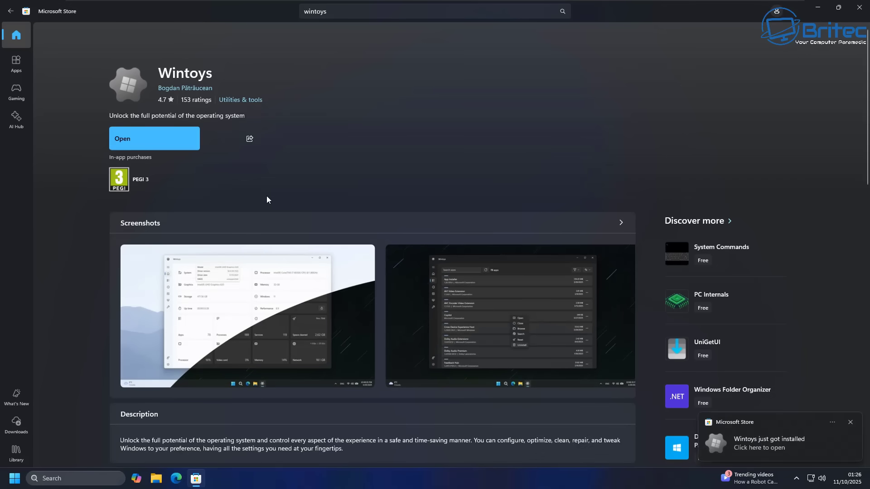
# - Launch Wintoys, allow it to make changes, minimize the Store, and pass the welcome screen
pyautogui.click(167, 136)
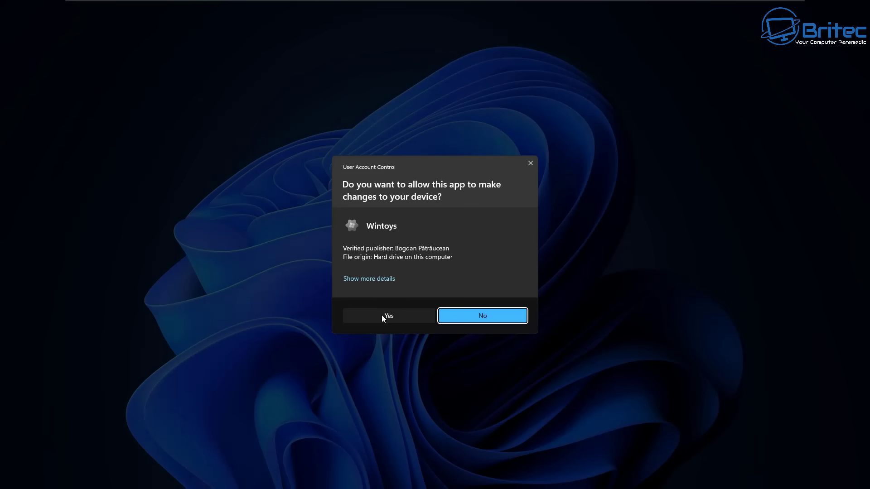
pyautogui.click(382, 315)
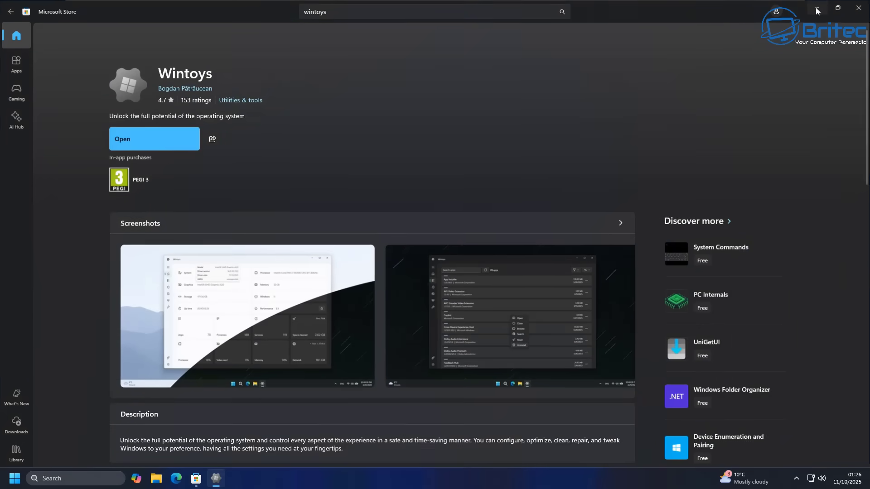
pyautogui.click(816, 7)
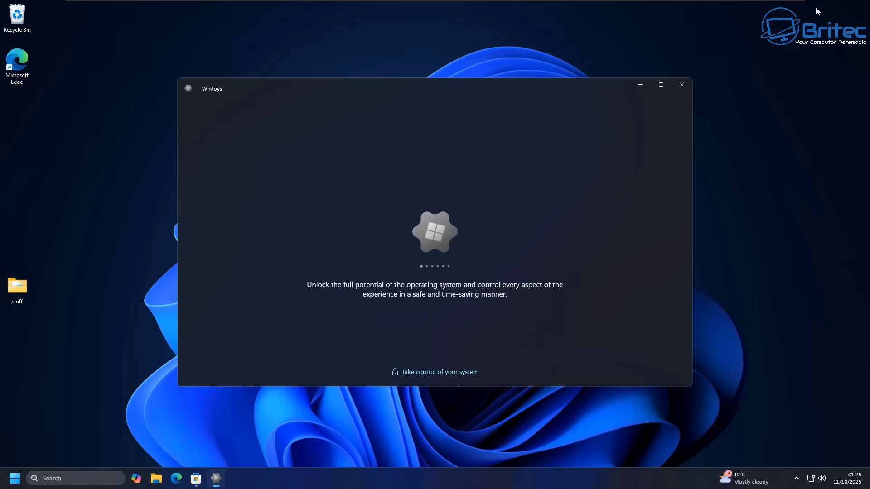
pyautogui.click(455, 372)
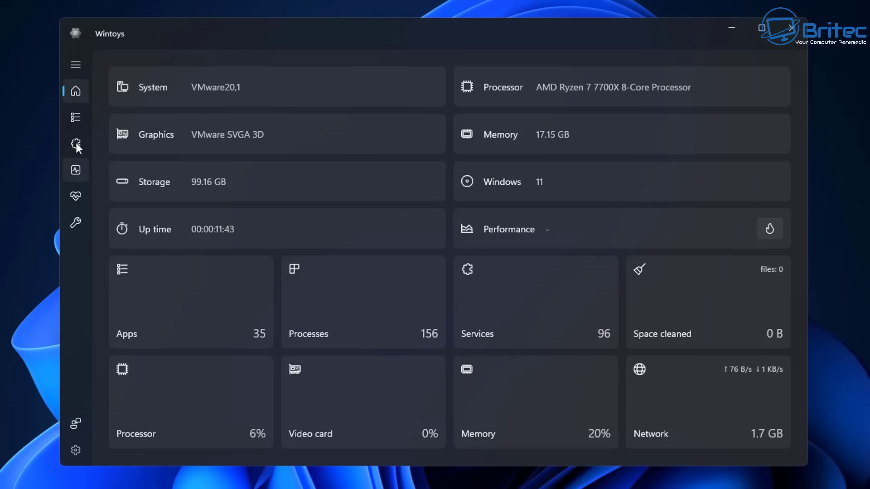
# - In the Wintoys installed apps list, check Microsoft Edge's options, where Uninstall is unavailable
pyautogui.click(75, 119)
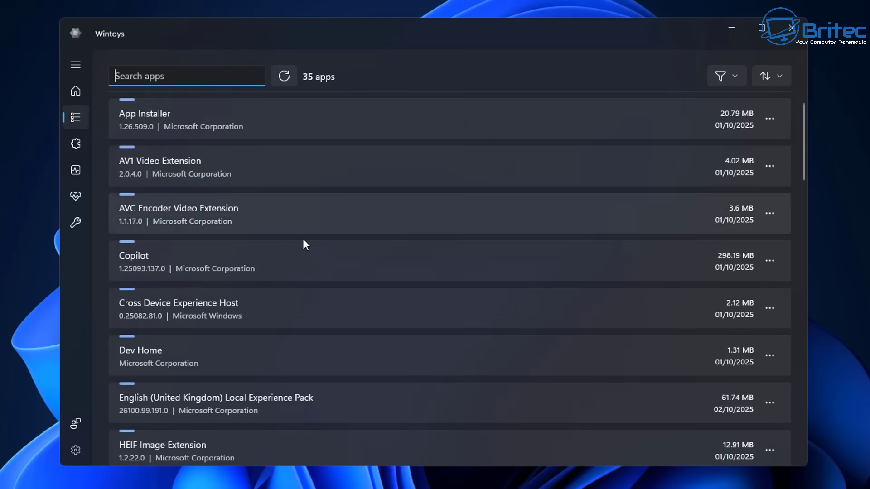
pyautogui.scroll(-6, 325, 270)
pyautogui.scroll(-3, 327, 276)
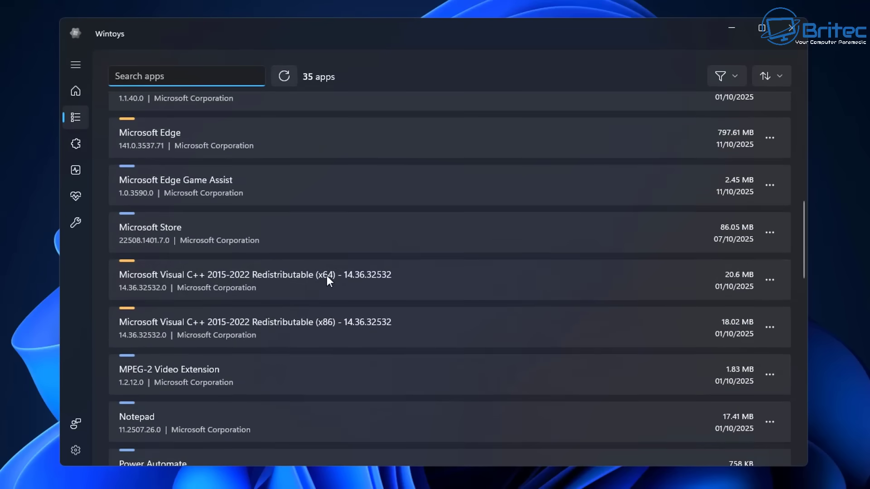
pyautogui.click(773, 138)
pyautogui.click(773, 139)
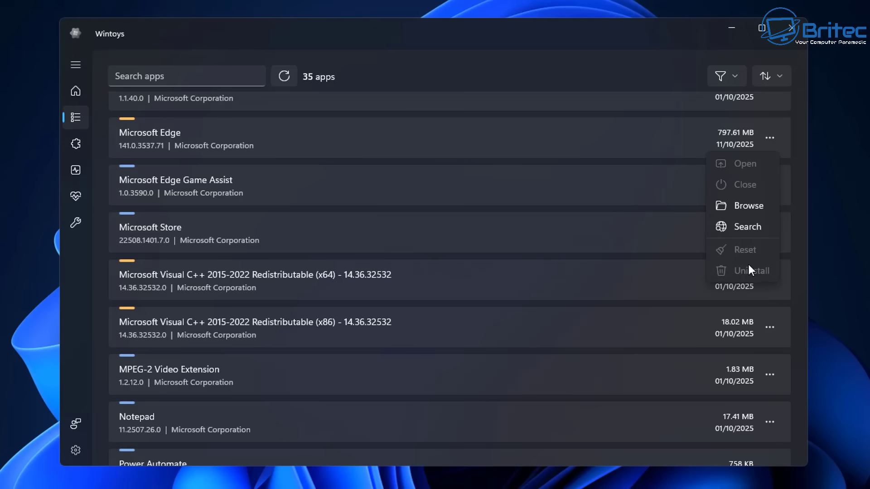
pyautogui.click(550, 195)
pyautogui.scroll(-10, 542, 252)
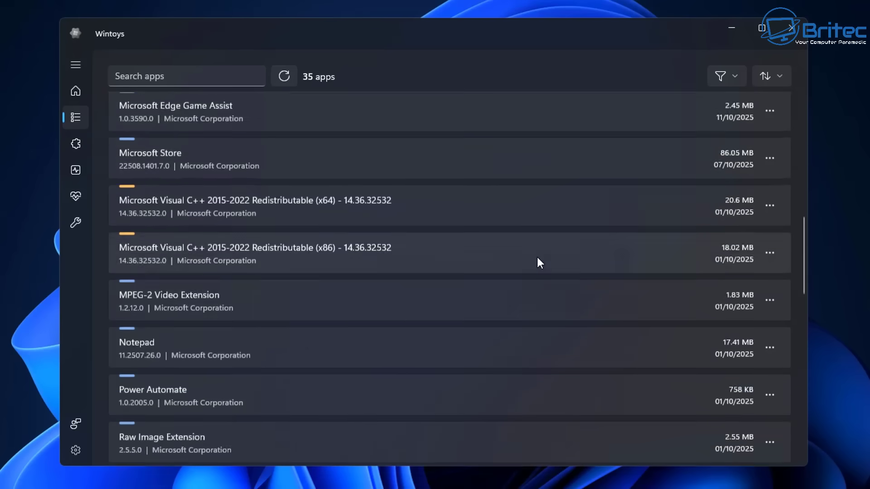
pyautogui.scroll(10, 535, 257)
pyautogui.click(770, 250)
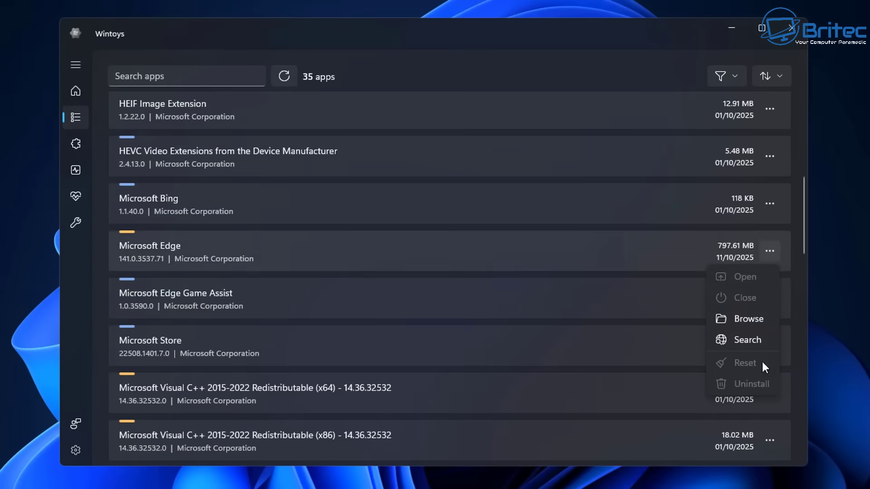
pyautogui.click(348, 248)
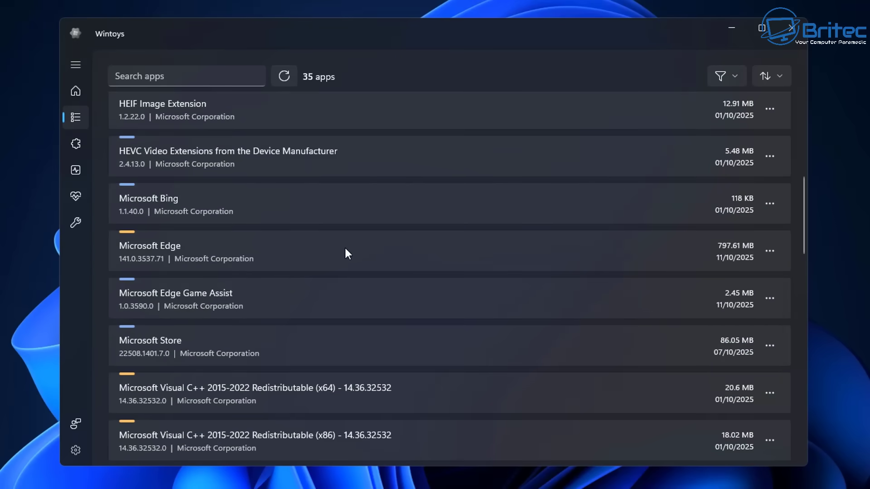
# - On the Tweaks page, expand System, switch on Digital markets act, then close Wintoys
pyautogui.click(70, 225)
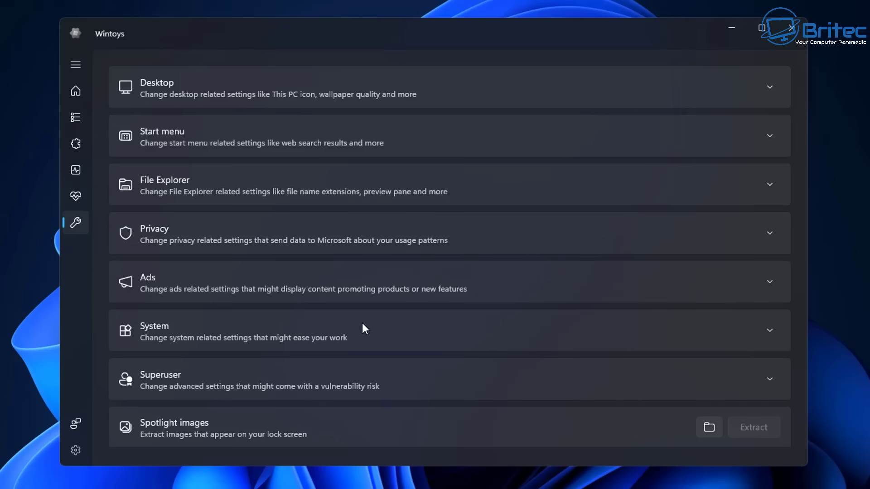
pyautogui.click(324, 325)
pyautogui.scroll(-1, 583, 344)
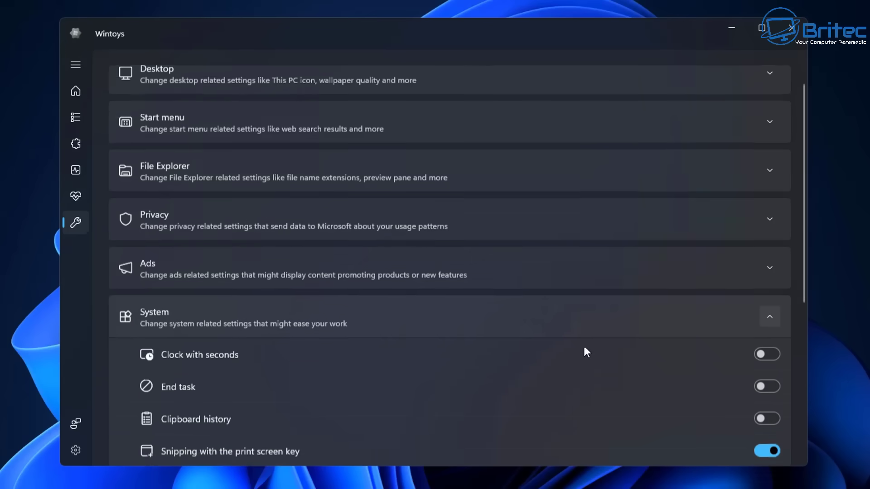
pyautogui.scroll(-5, 584, 352)
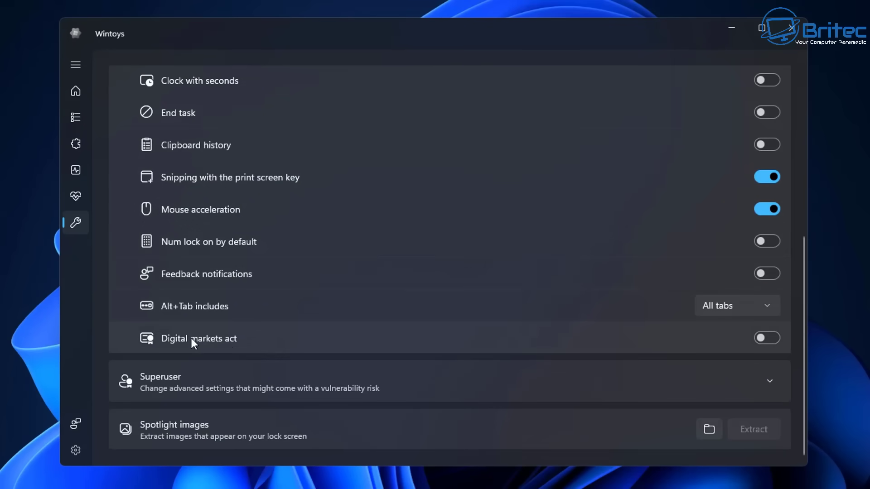
pyautogui.click(767, 338)
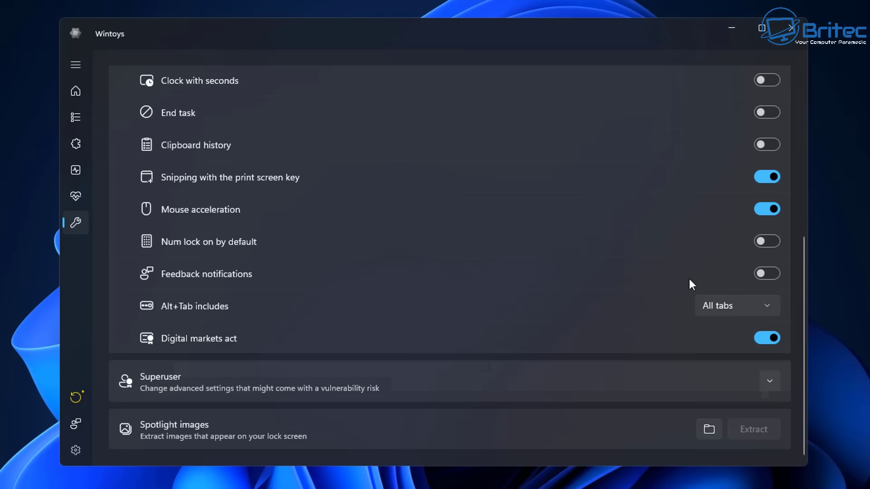
pyautogui.click(792, 32)
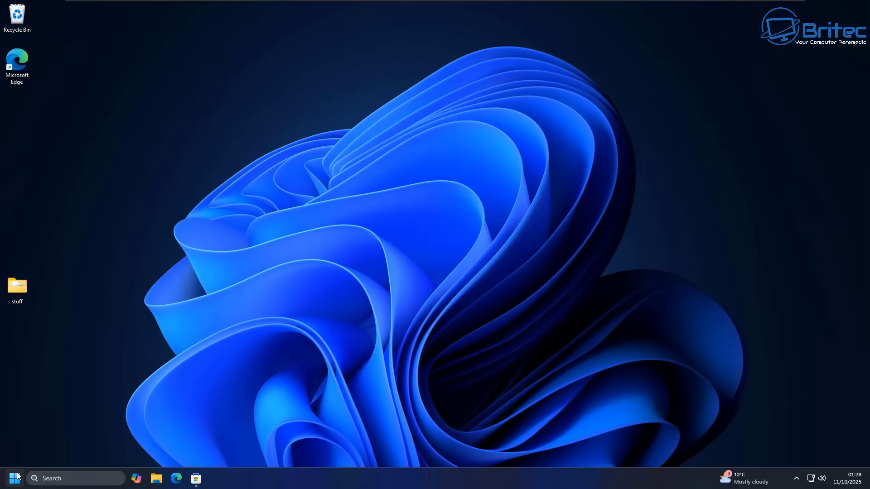
# - Restart the PC from the Start menu's power options
pyautogui.click(18, 476)
pyautogui.click(263, 447)
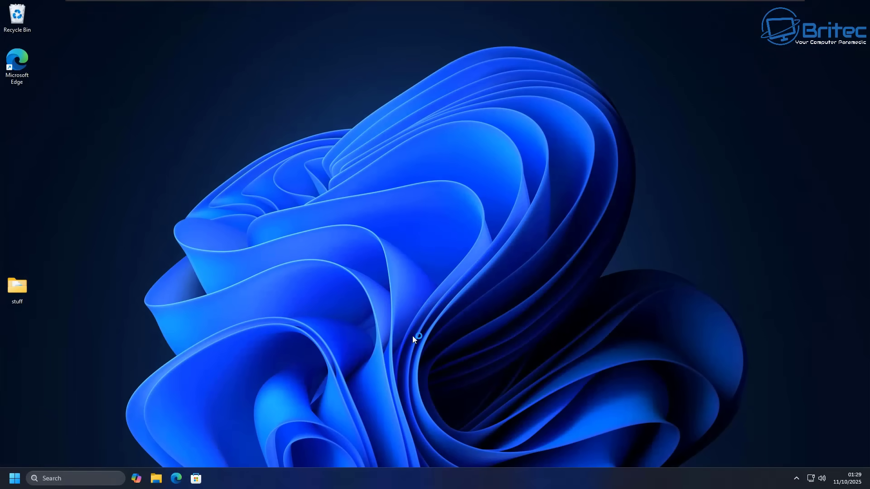
# - Open Settings from the Start menu's pinned apps and go to the Apps page
pyautogui.click(16, 477)
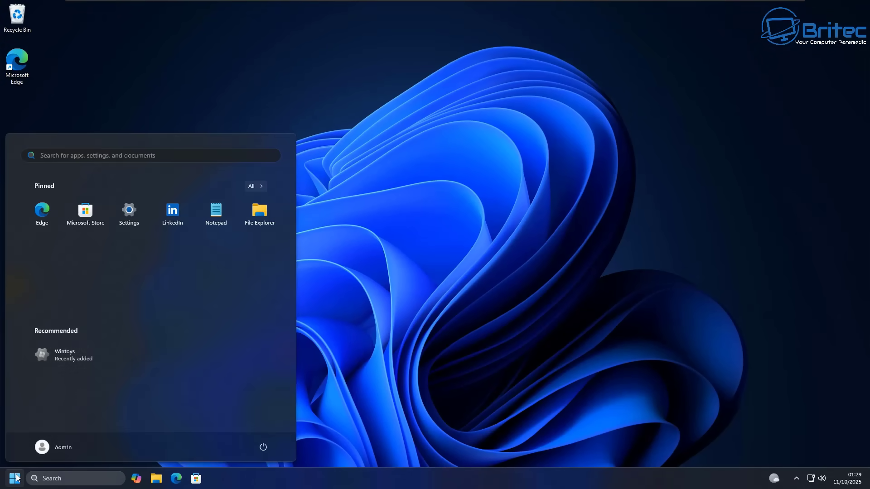
pyautogui.click(129, 211)
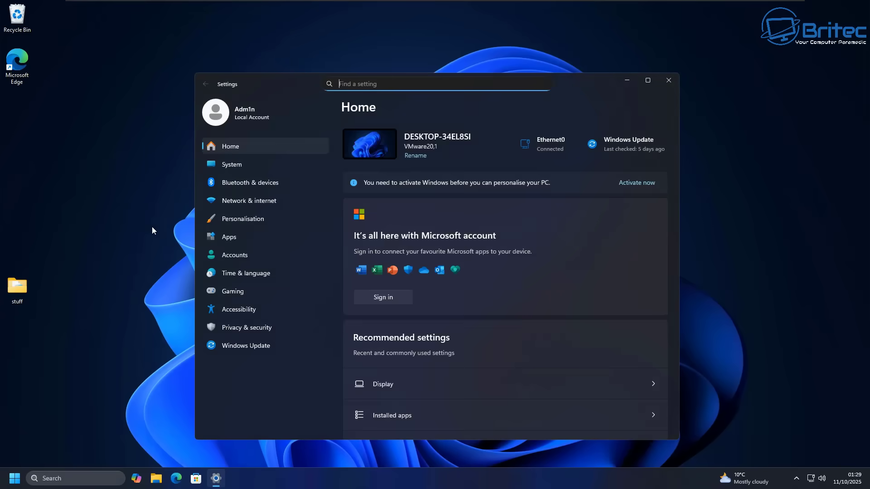
pyautogui.click(241, 238)
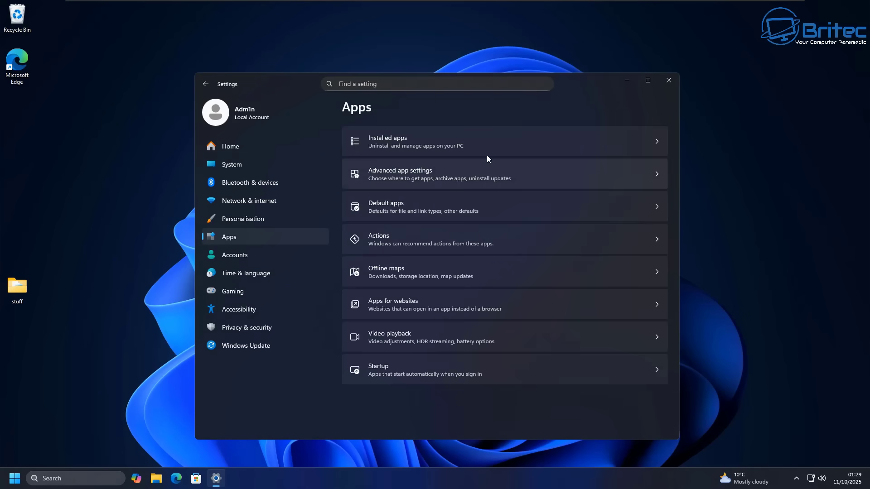
# - Open Installed apps and bring up Microsoft Edge's options menu
pyautogui.click(493, 141)
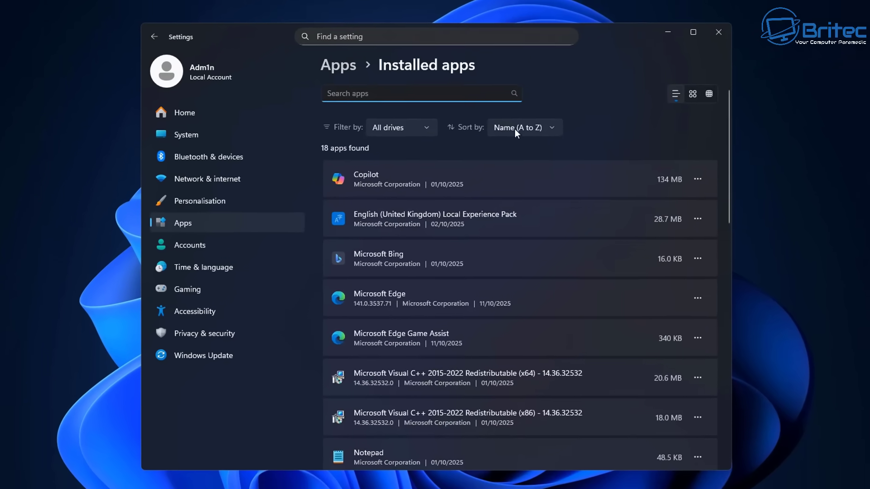
pyautogui.click(711, 298)
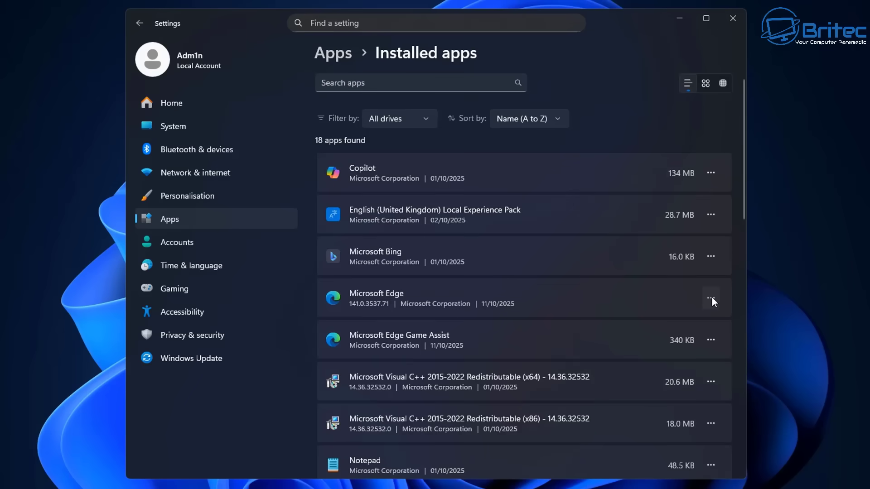
pyautogui.click(711, 298)
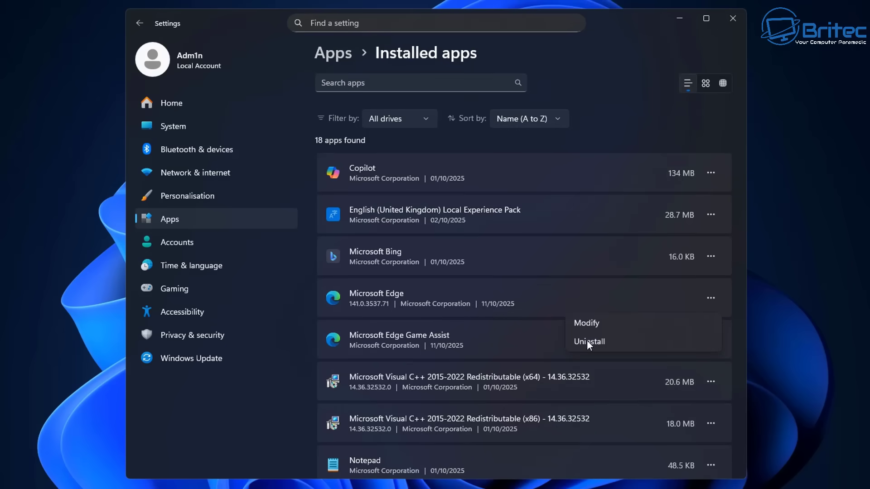
pyautogui.click(567, 303)
pyautogui.click(711, 299)
# - Uninstall Microsoft Edge, approving the UAC prompt and the dependent-apps warning
pyautogui.click(594, 339)
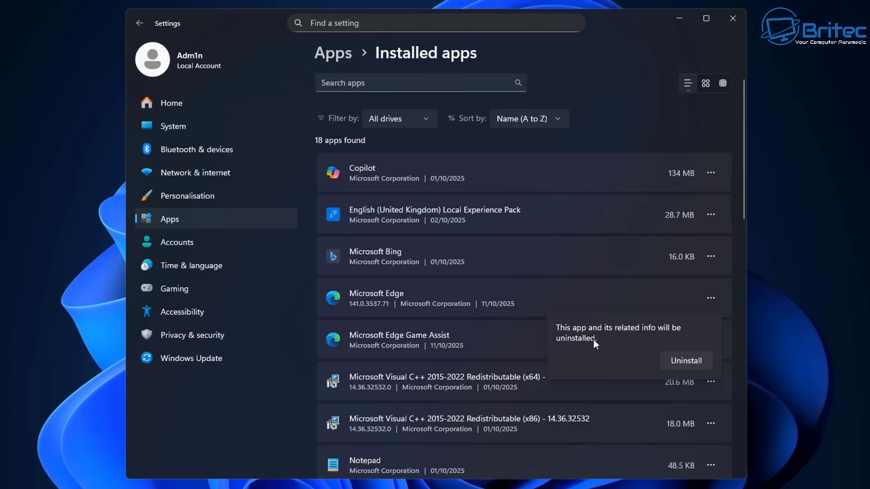
pyautogui.click(686, 360)
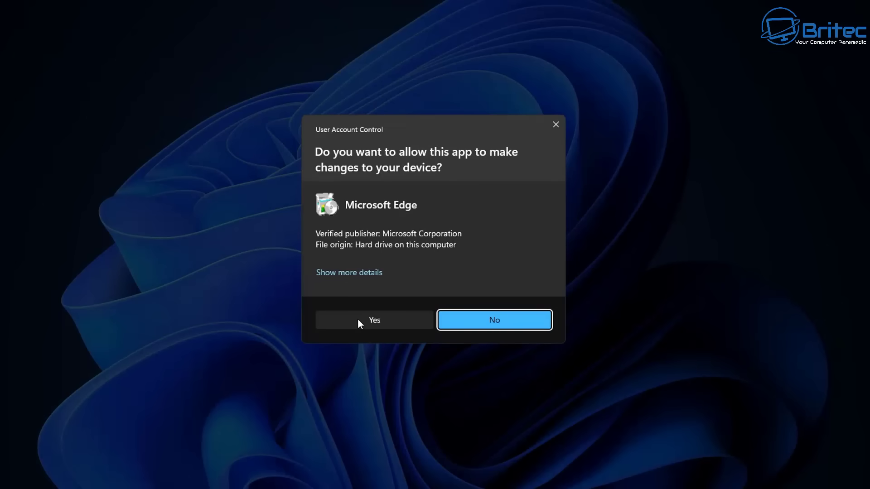
pyautogui.click(358, 322)
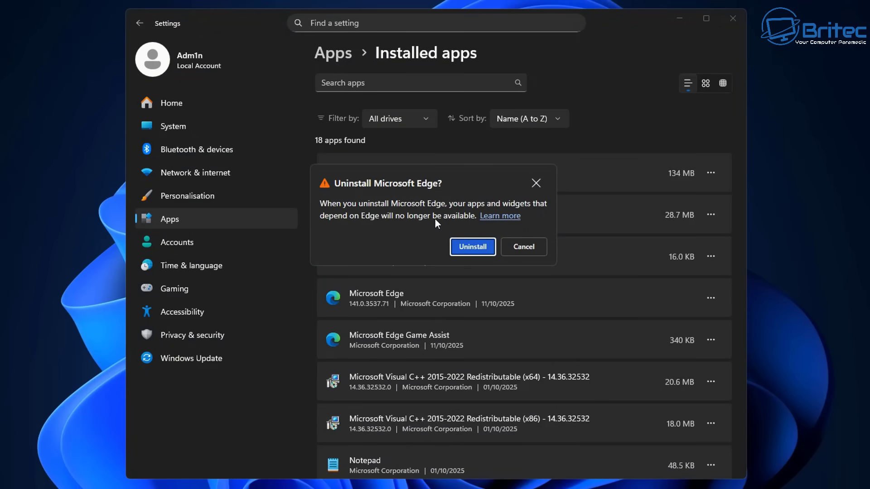
pyautogui.click(470, 249)
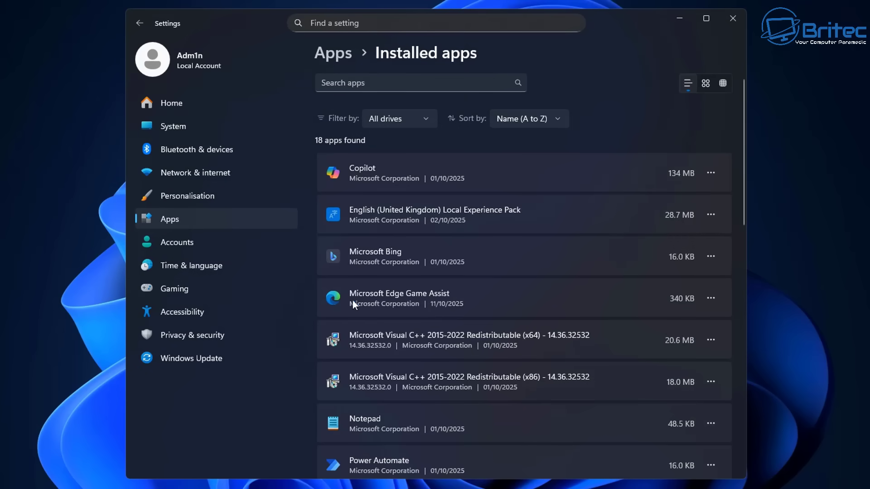
# - Uninstall Microsoft Edge Game Assist from the installed apps list
pyautogui.click(710, 297)
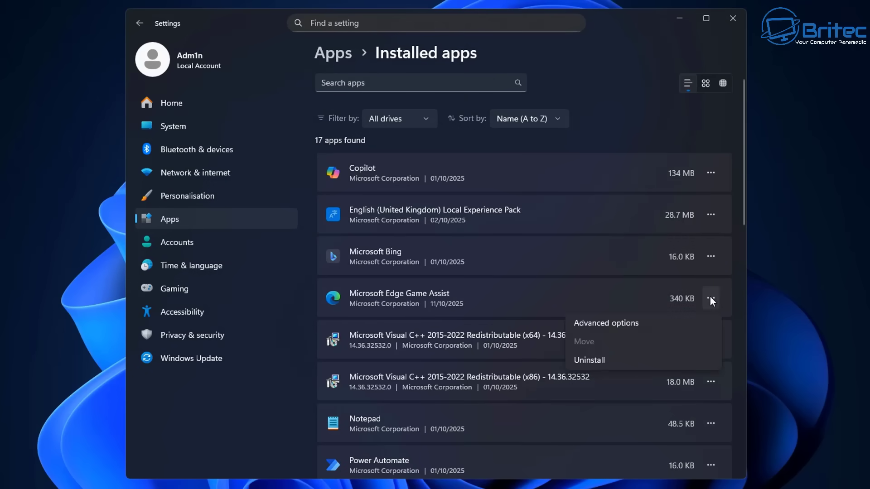
pyautogui.click(596, 362)
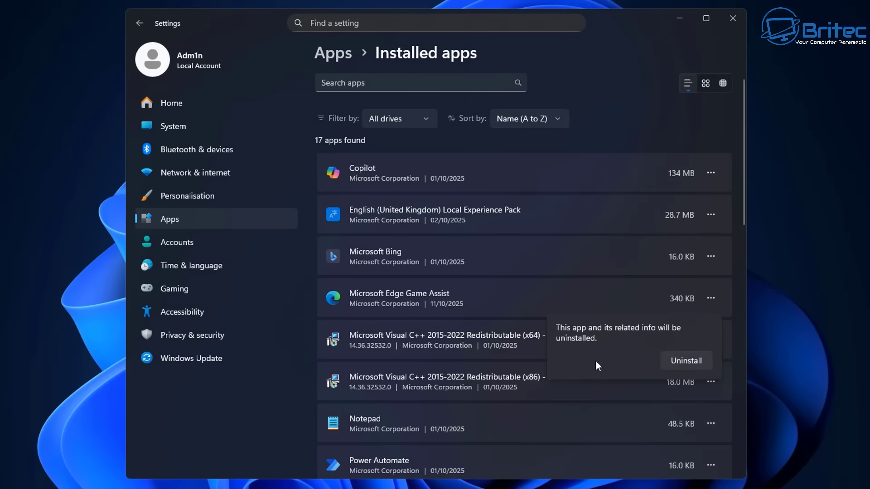
pyautogui.click(684, 361)
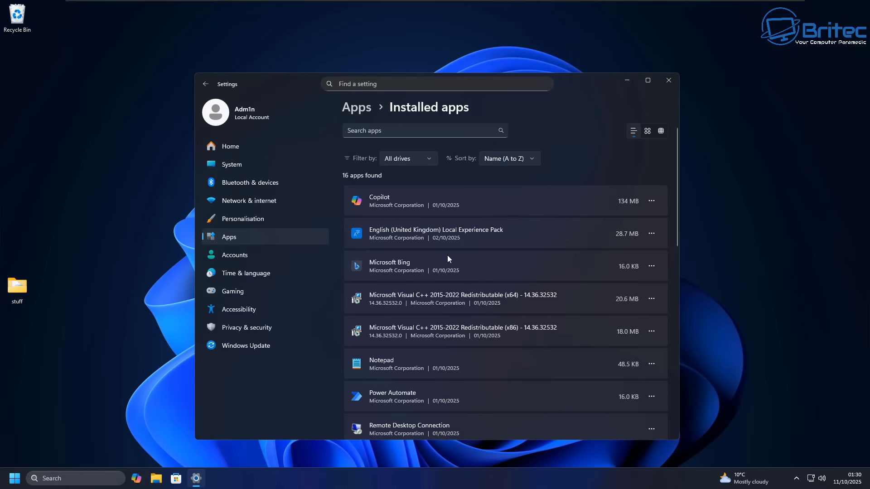
# - Review the remaining 16 installed apps for any Edge entry, then close Settings
pyautogui.scroll(-2, 454, 411)
pyautogui.scroll(-3, 453, 411)
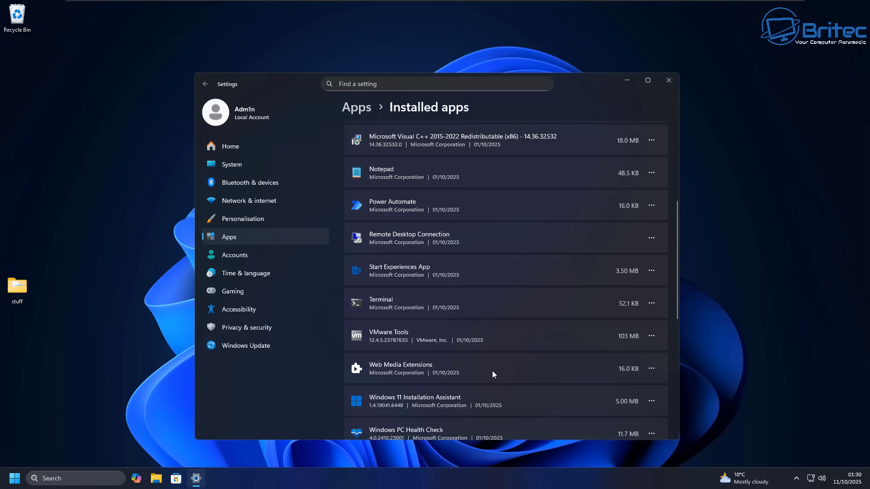
pyautogui.click(670, 85)
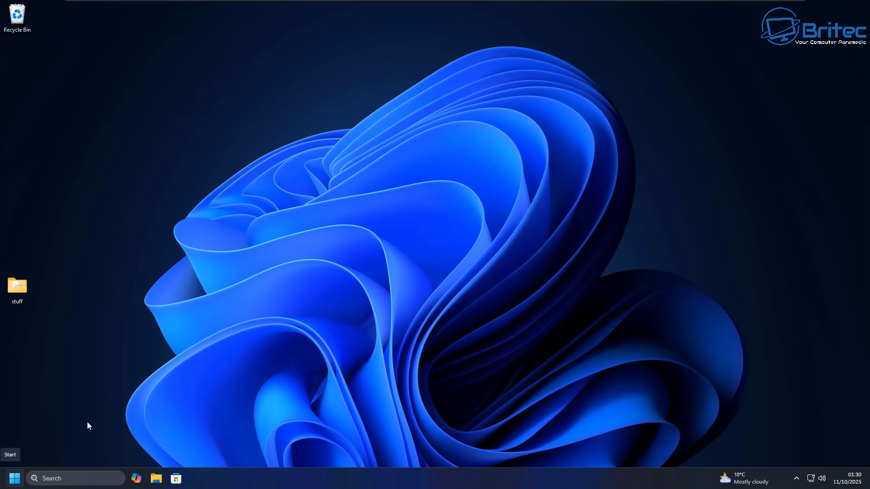
# - Browse the Start menu's All apps list for a Microsoft Edge entry
pyautogui.click(15, 478)
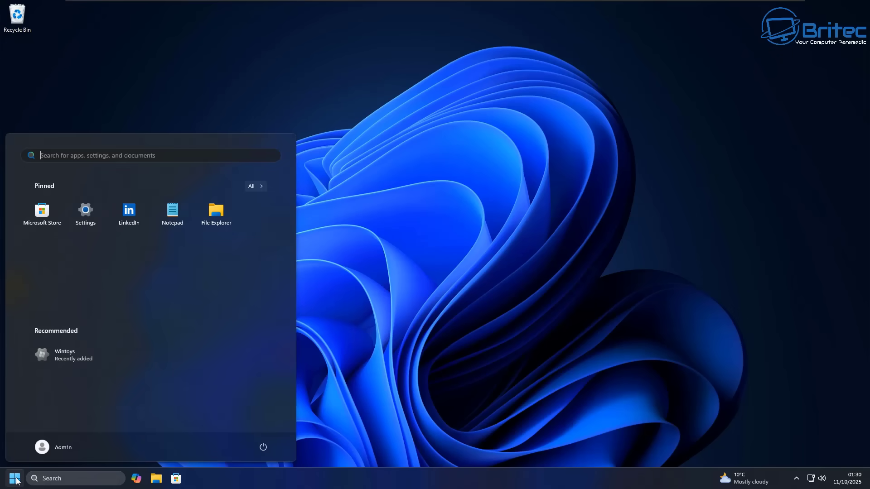
pyautogui.click(260, 186)
pyautogui.scroll(-5, 150, 281)
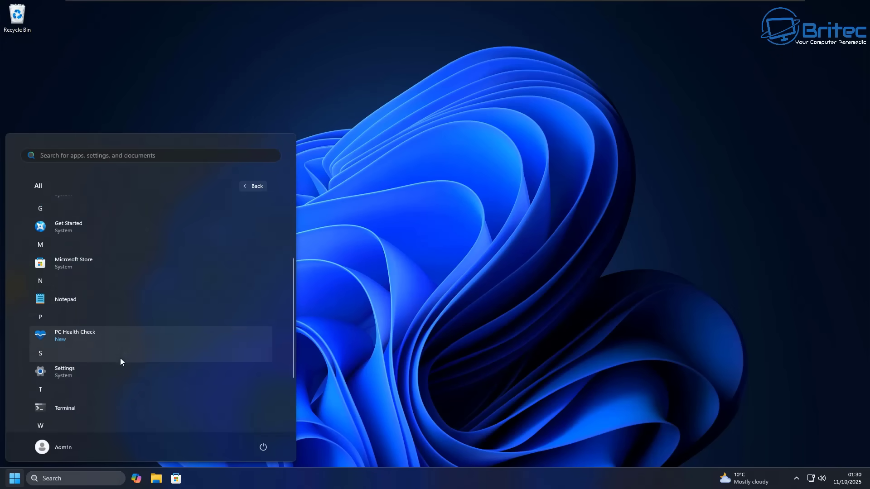
pyautogui.scroll(-1, 121, 360)
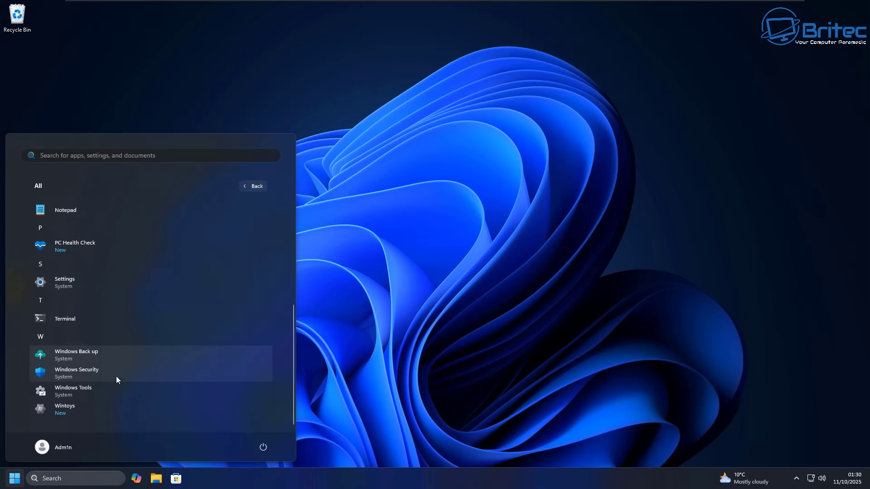
pyautogui.scroll(3, 115, 383)
pyautogui.scroll(1, 115, 383)
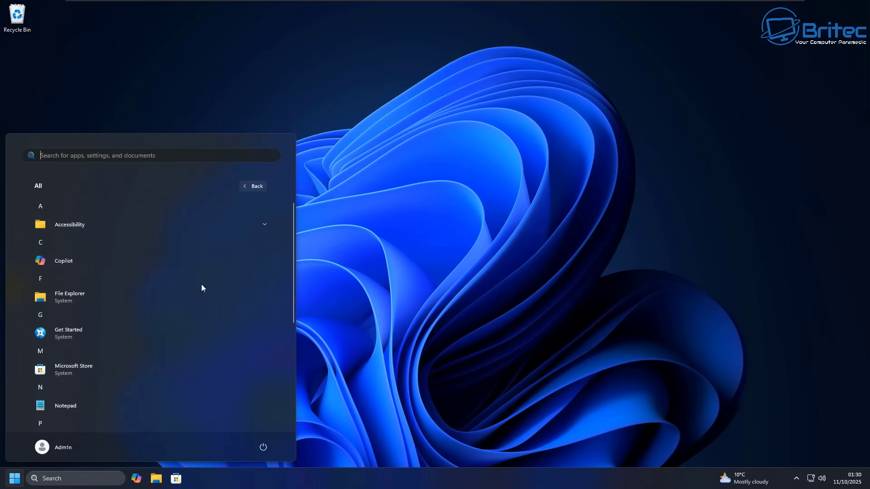
# - Search Start for 'edge' and 'Microsoft edg', find no results, and dismiss the menu
pyautogui.click(106, 156)
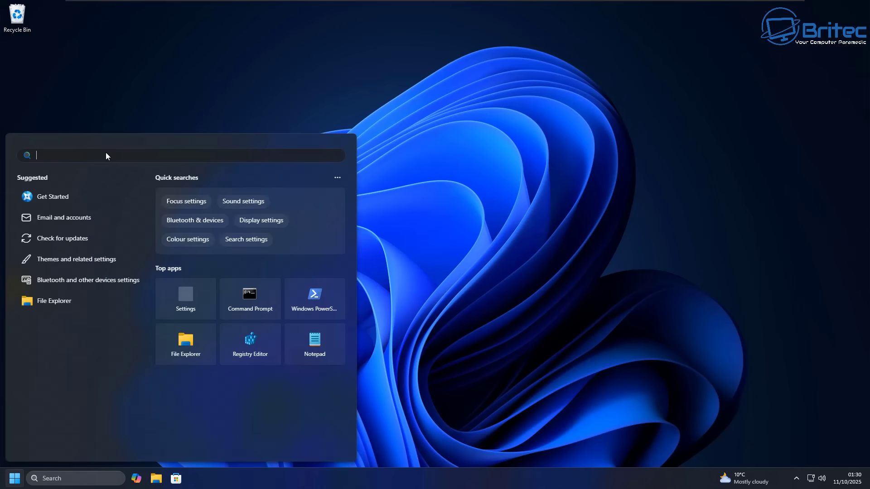
pyautogui.write('edge')
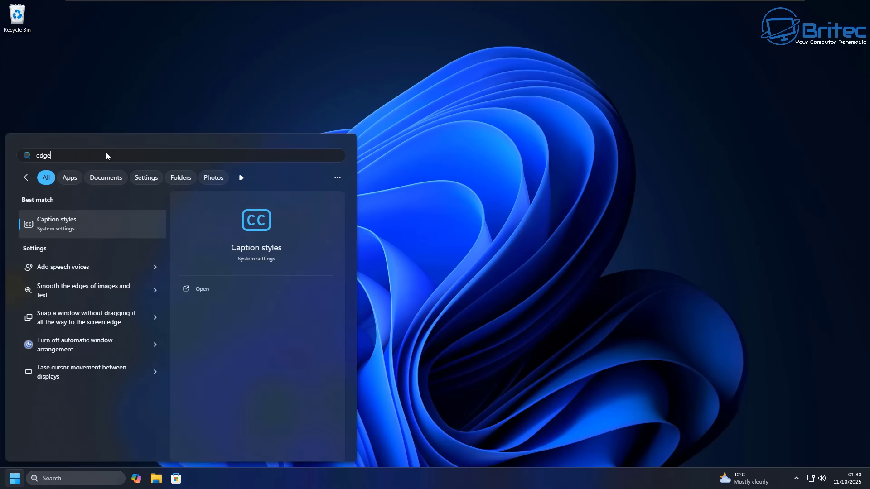
pyautogui.press('BackSpace')
pyautogui.press('BackSpace')
pyautogui.press('BackSpace')
pyautogui.press('BackSpace')
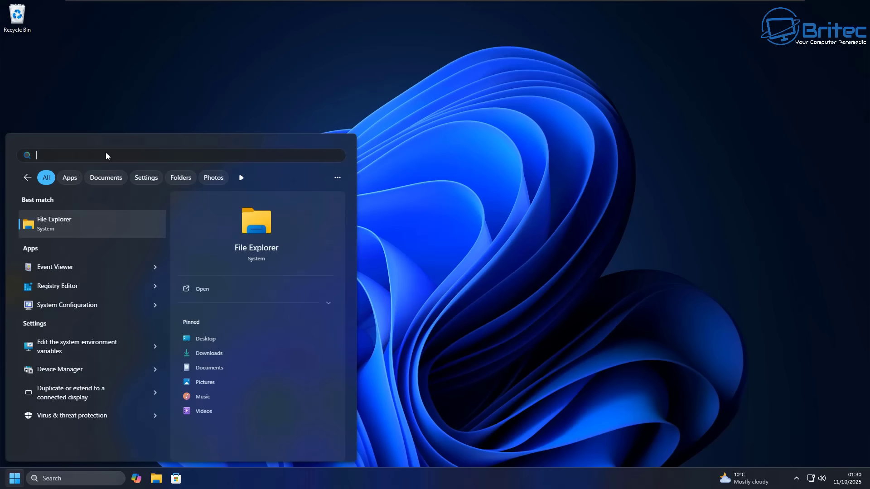
pyautogui.write('Micro')
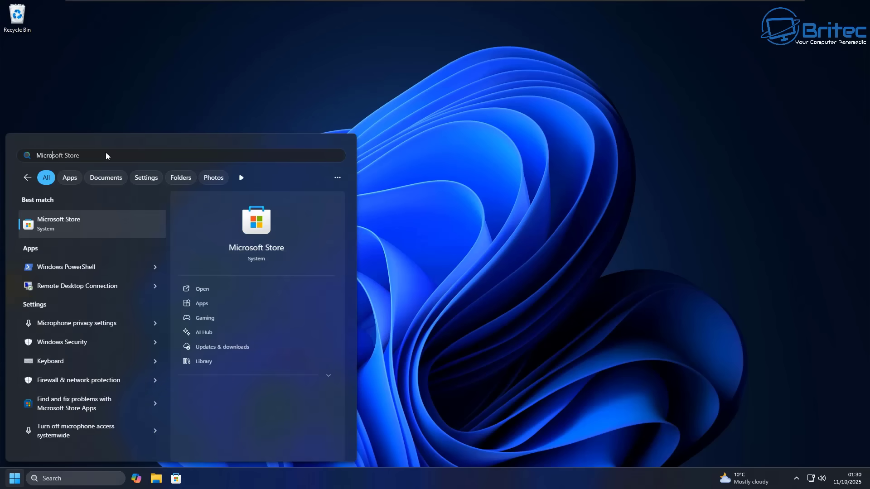
pyautogui.write('so')
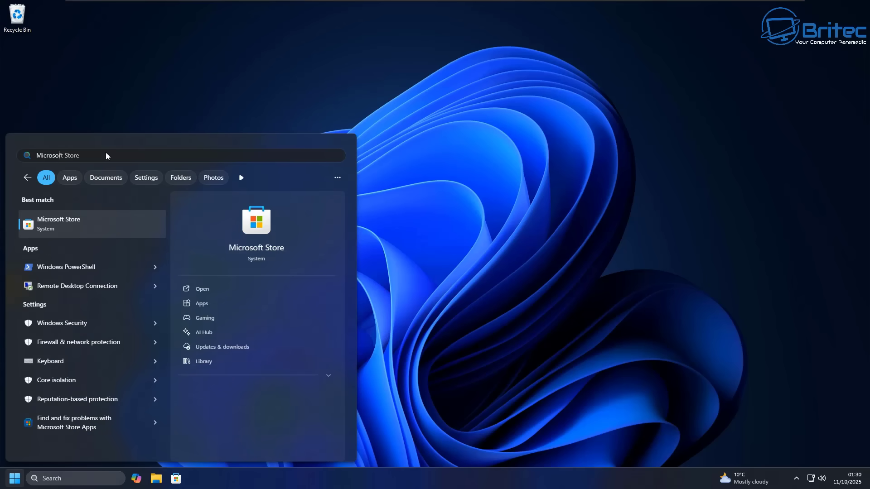
pyautogui.write('ft edge')
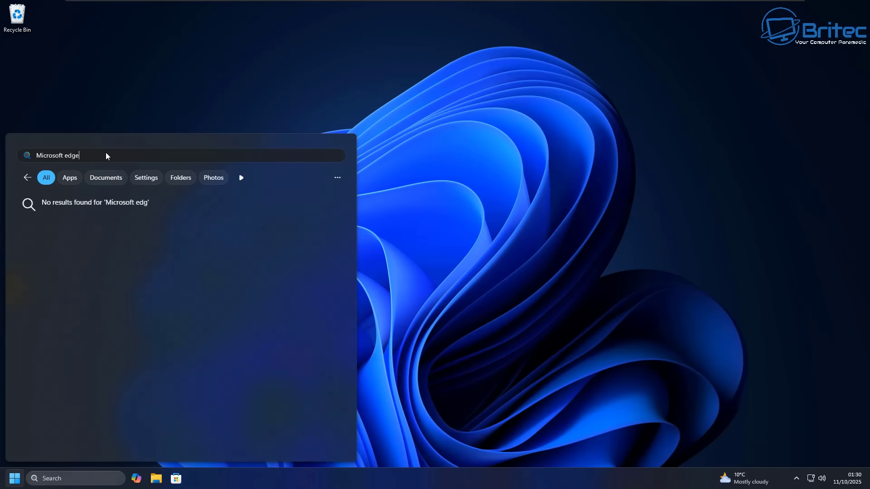
pyautogui.click(506, 237)
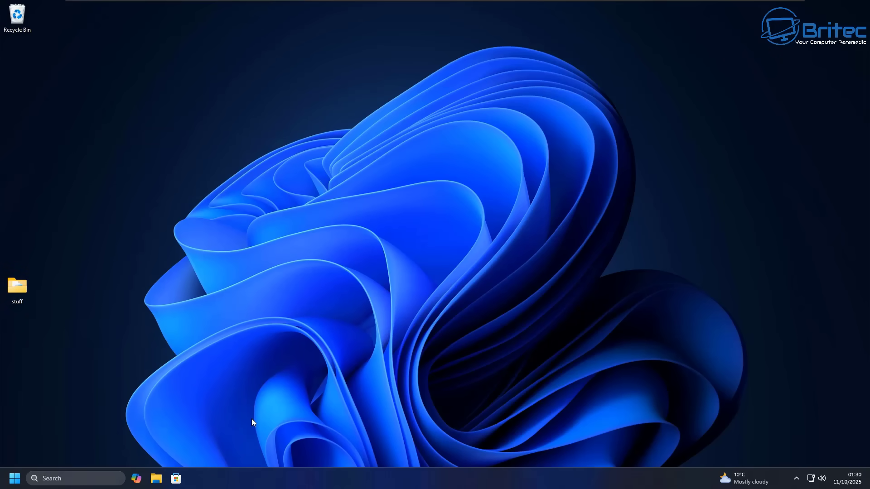
# - Search Microsoft Store for 'Microsoft Edge' and open the Microsoft Edge Browser product page
pyautogui.click(176, 478)
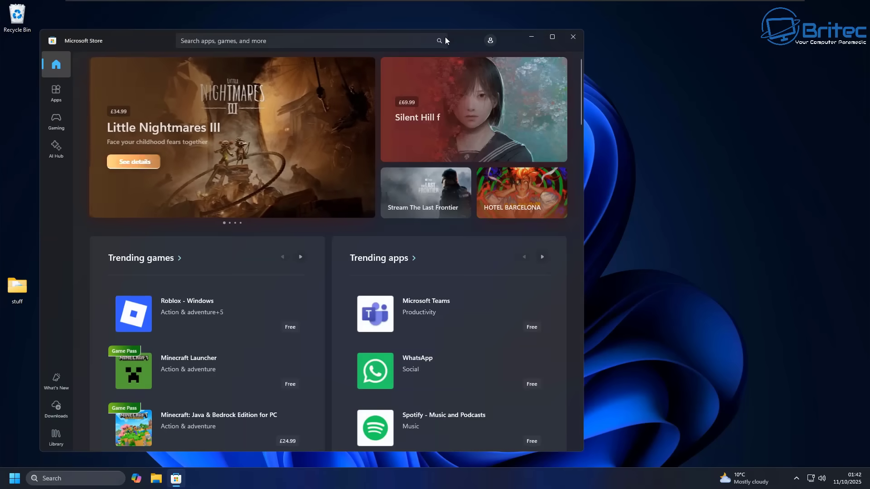
pyautogui.moveTo(485, 43); pyautogui.dragTo(619, 49)
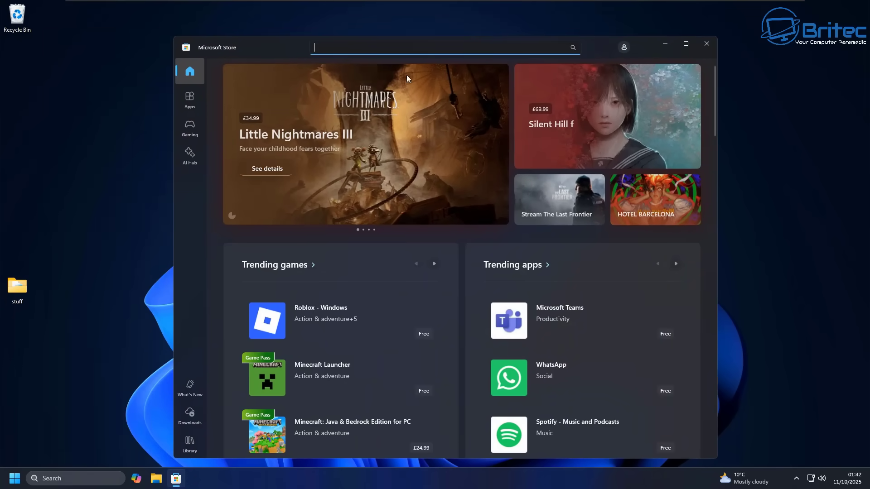
pyautogui.write('Microso')
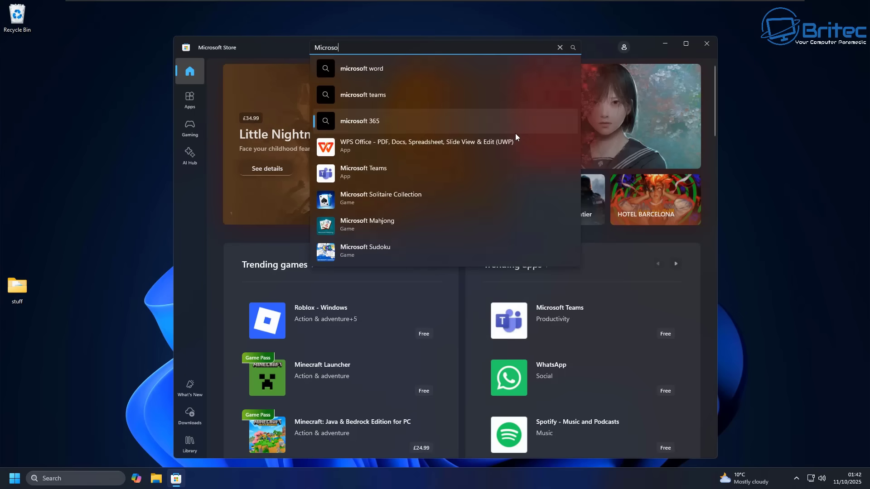
pyautogui.write('ft E')
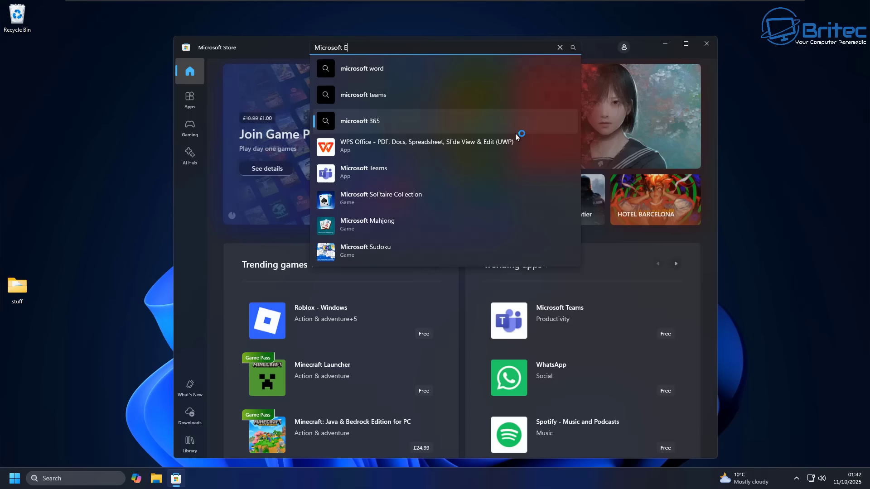
pyautogui.write('dge')
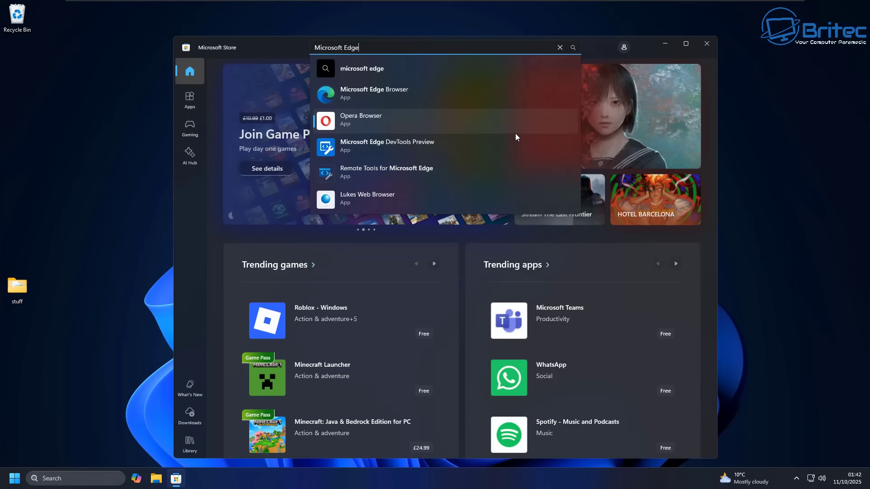
pyautogui.click(358, 89)
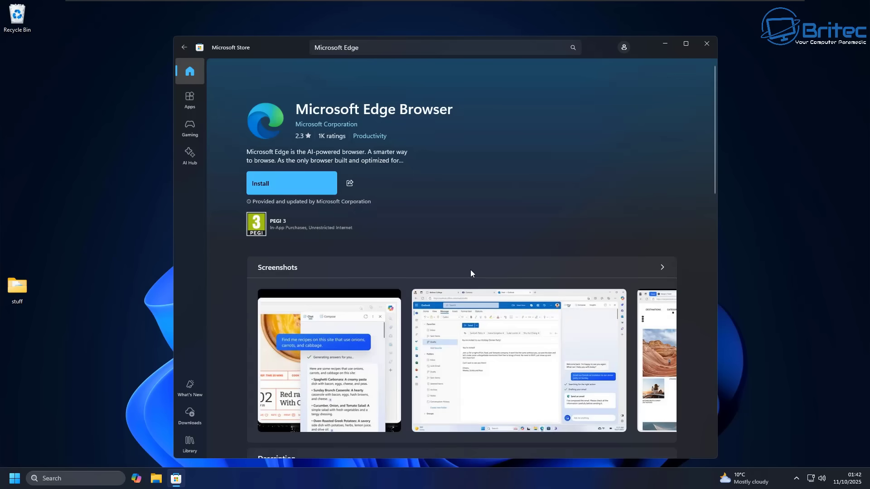
# - Install Microsoft Edge Browser, approve the User Account Control prompt, and minimize the Store window
pyautogui.click(307, 176)
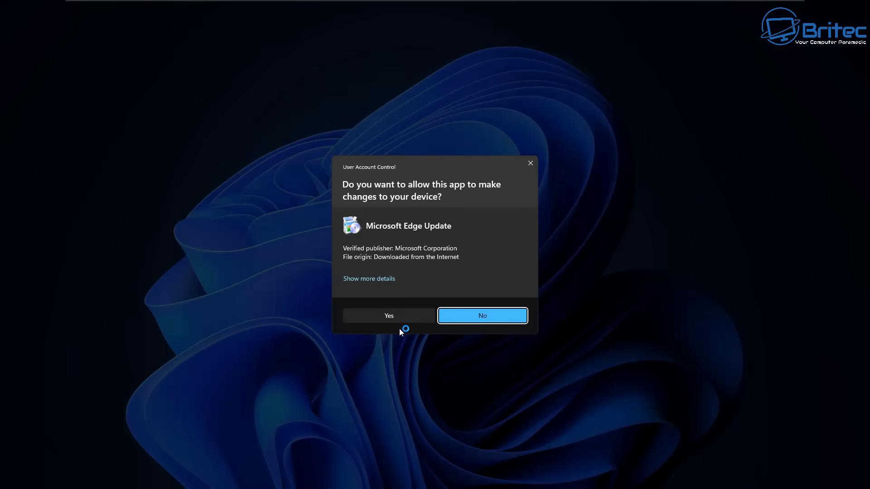
pyautogui.click(397, 317)
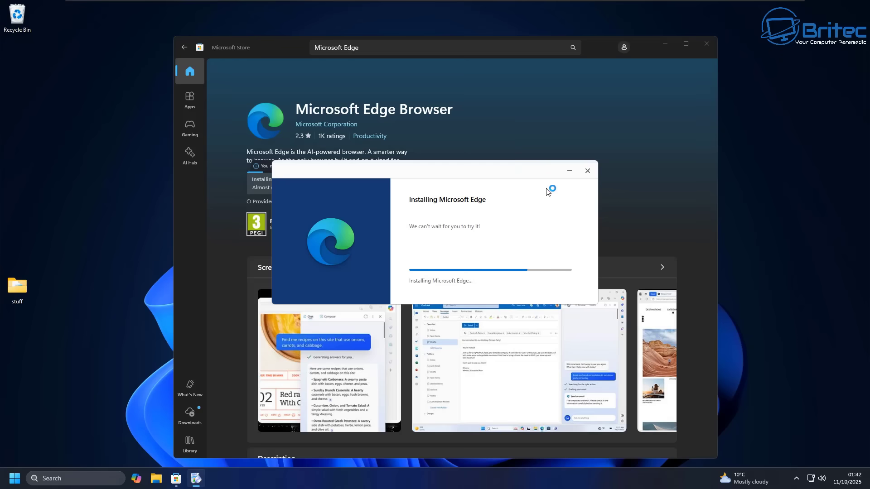
pyautogui.click(668, 43)
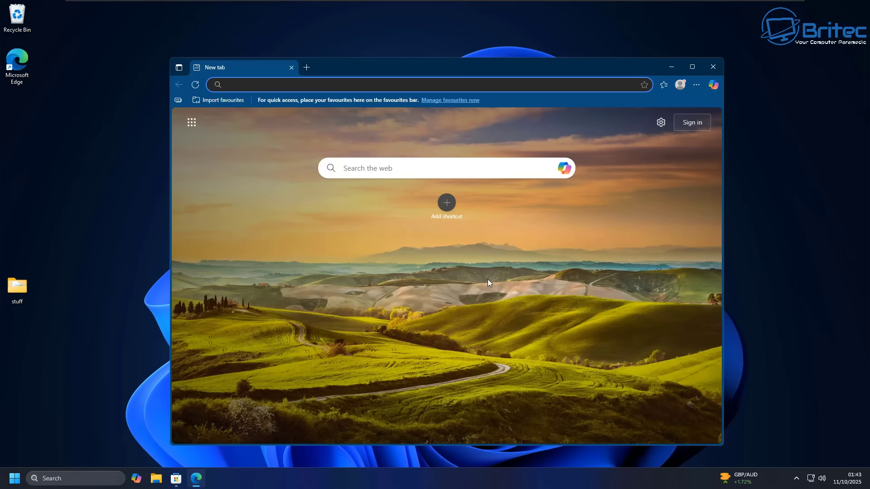
# - Close Edge and check under Settings > Apps > Installed apps that Microsoft Edge offers Uninstall
pyautogui.click(712, 71)
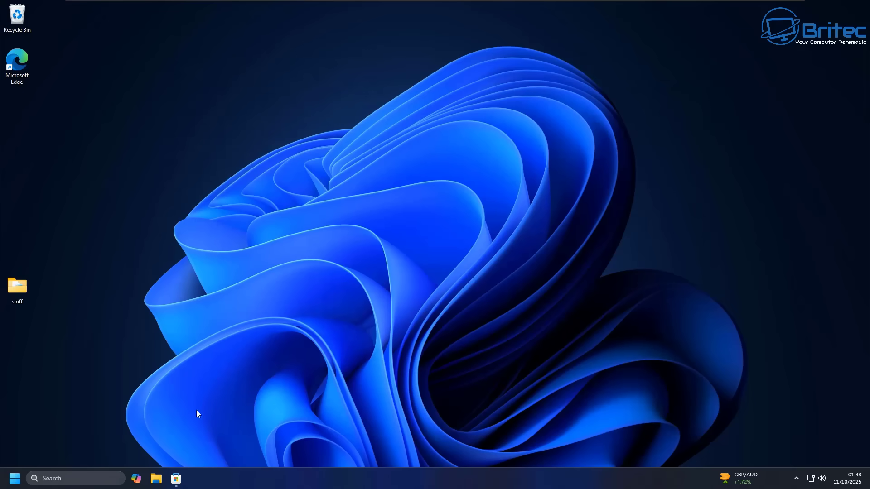
pyautogui.click(14, 478)
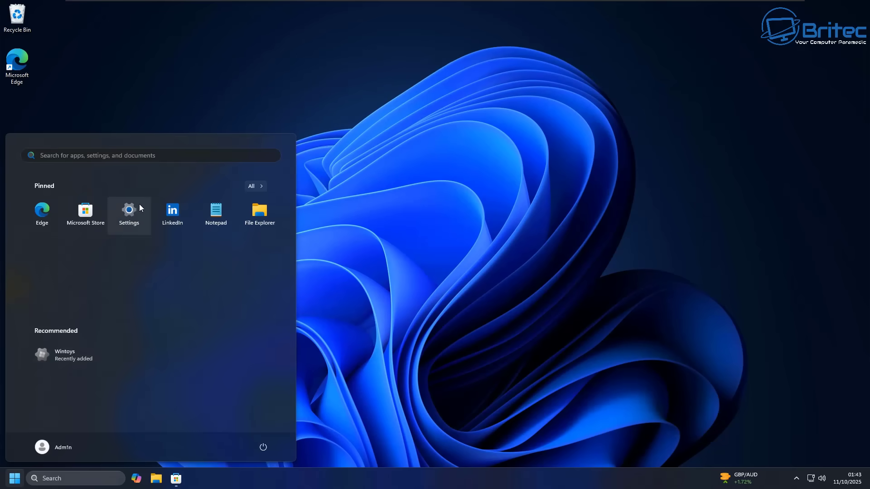
pyautogui.click(129, 211)
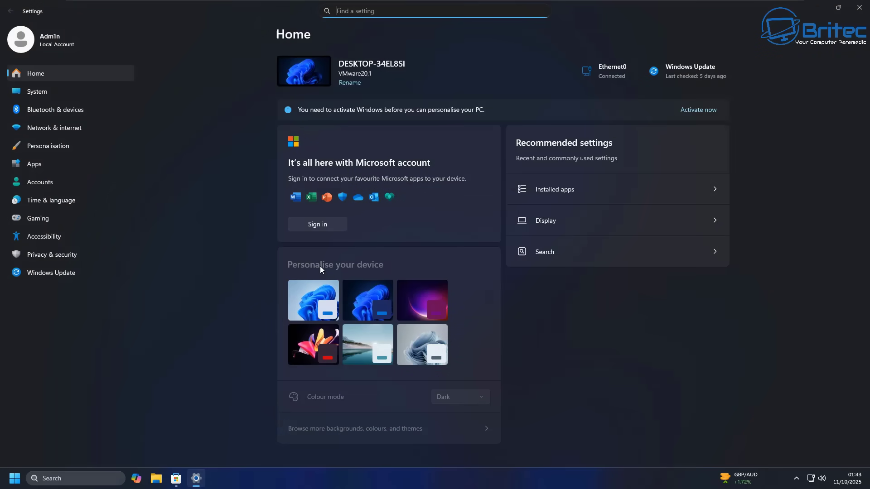
pyautogui.click(35, 164)
pyautogui.click(463, 69)
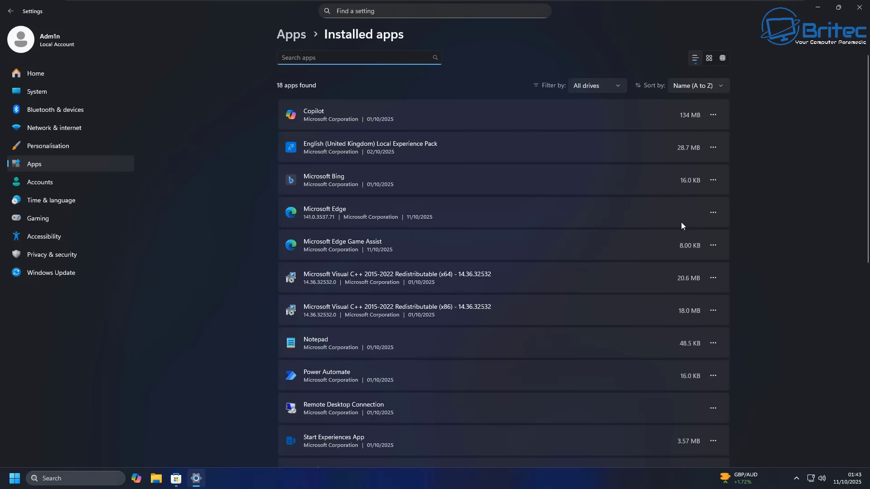
pyautogui.click(713, 213)
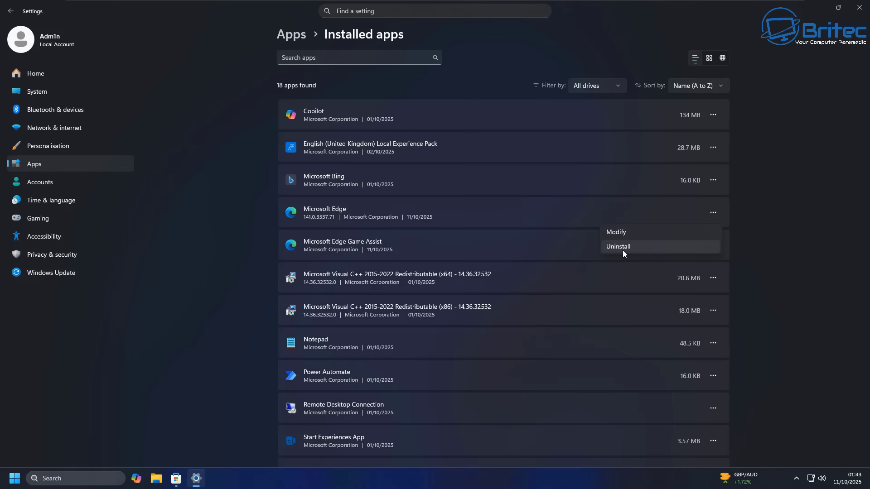
pyautogui.click(859, 7)
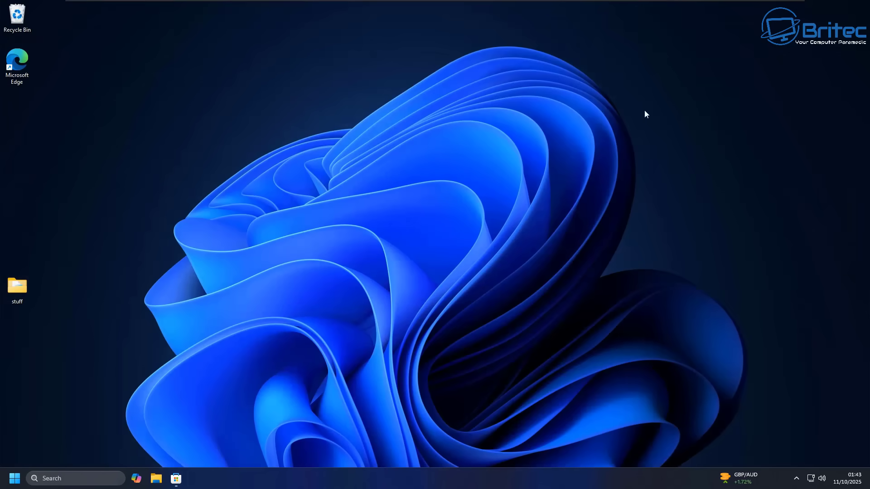